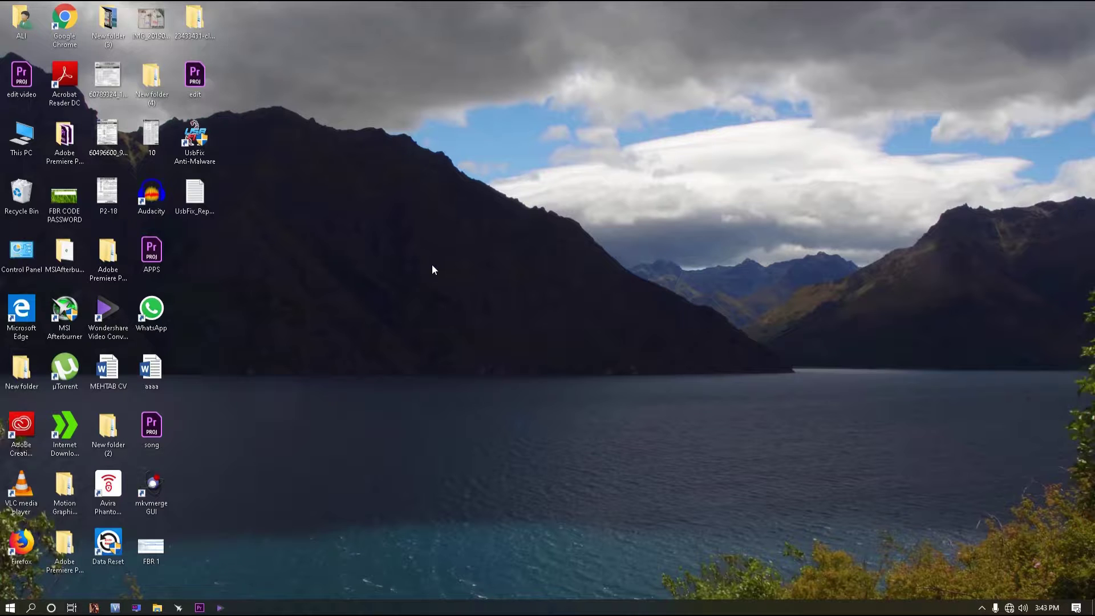
- Open Control Panel, switch its view to Category and set it back to Small icons
double_click(26, 253)
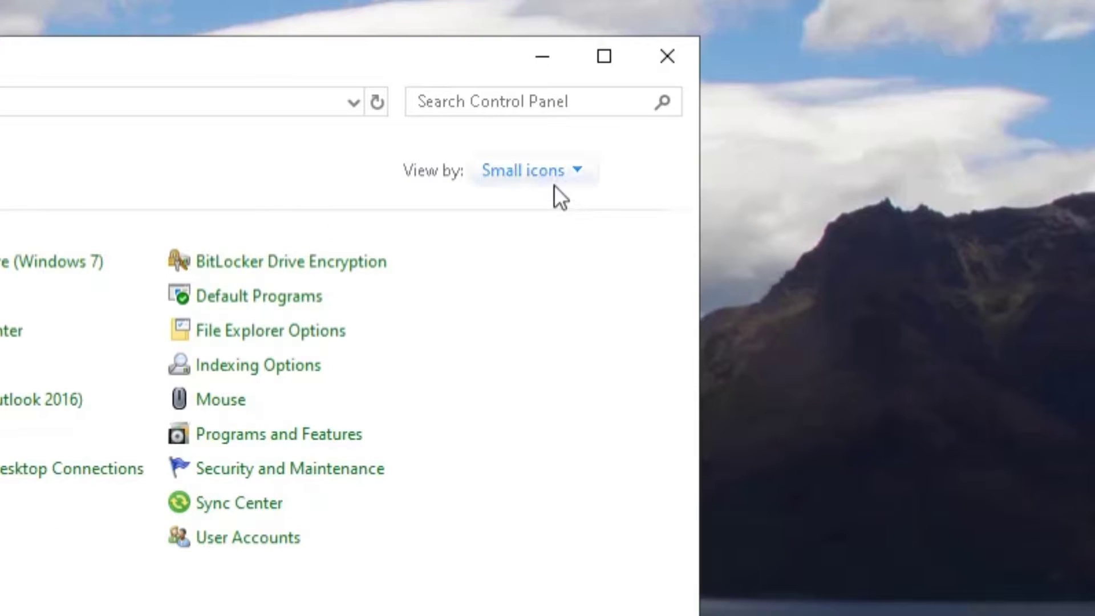
click(554, 185)
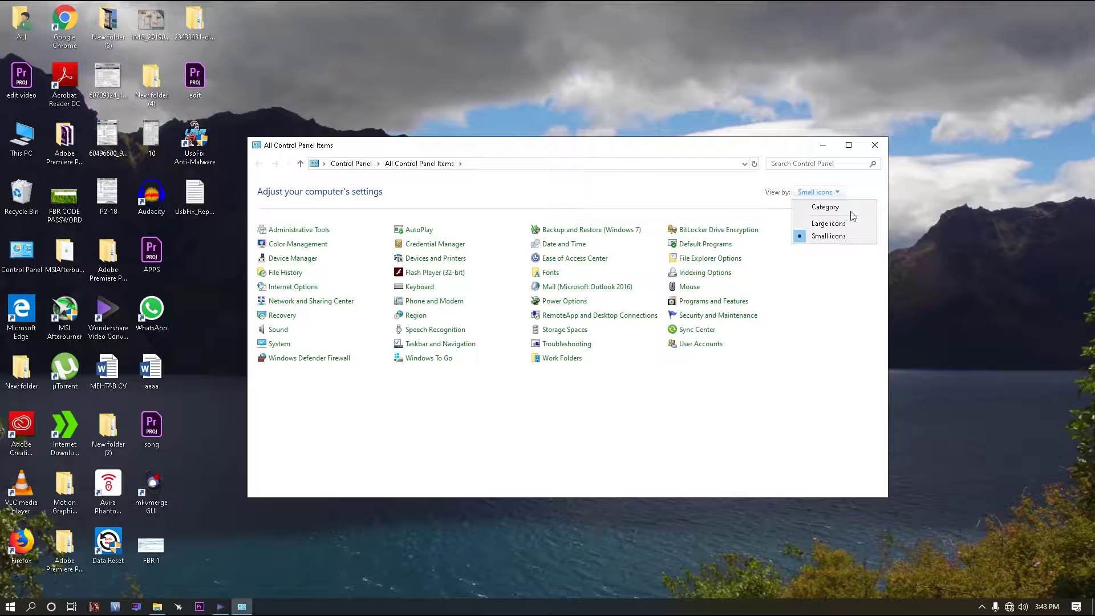
click(594, 212)
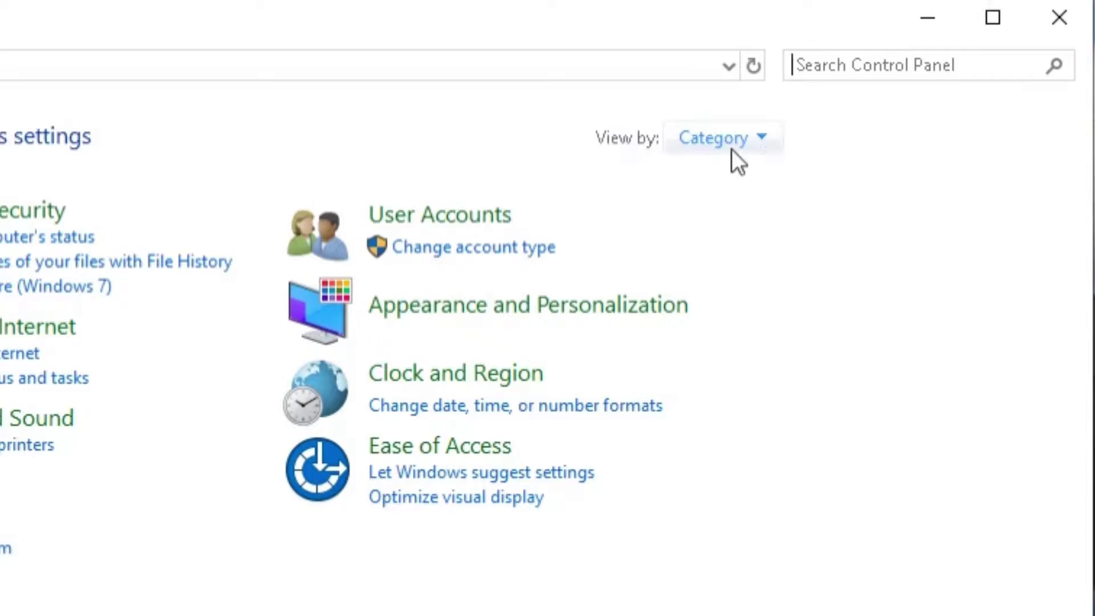
click(752, 194)
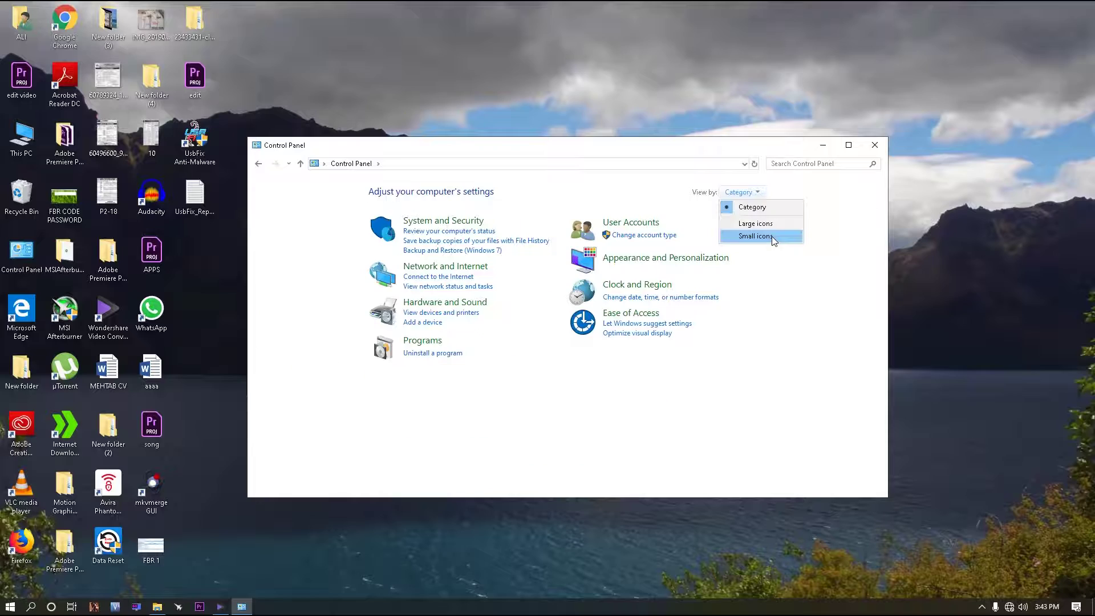
click(781, 249)
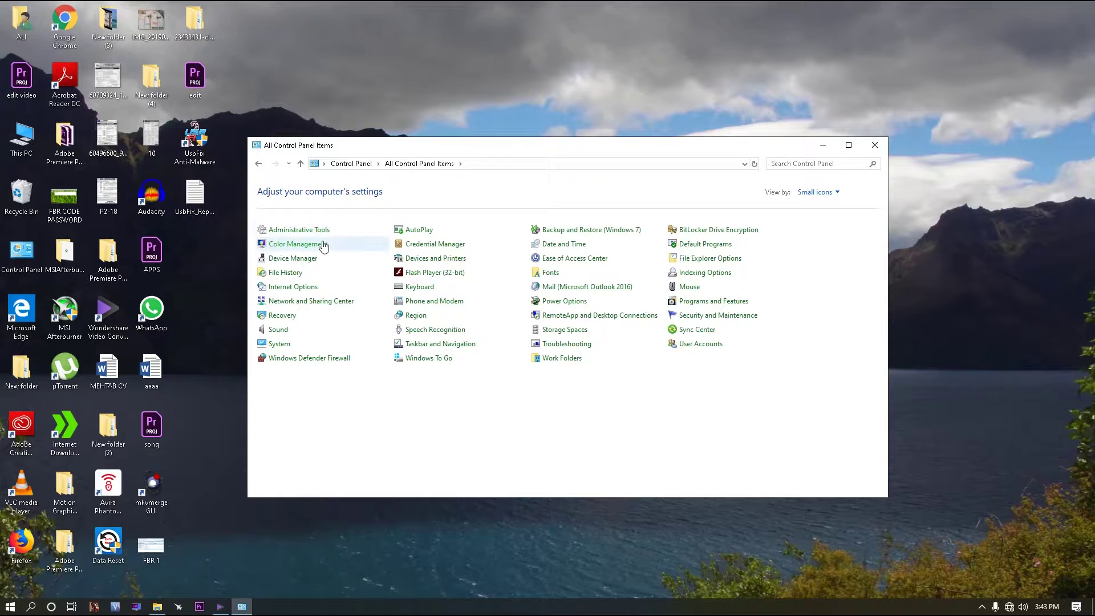
- Open Administrative Tools from Control Panel and maximize its window
click(295, 230)
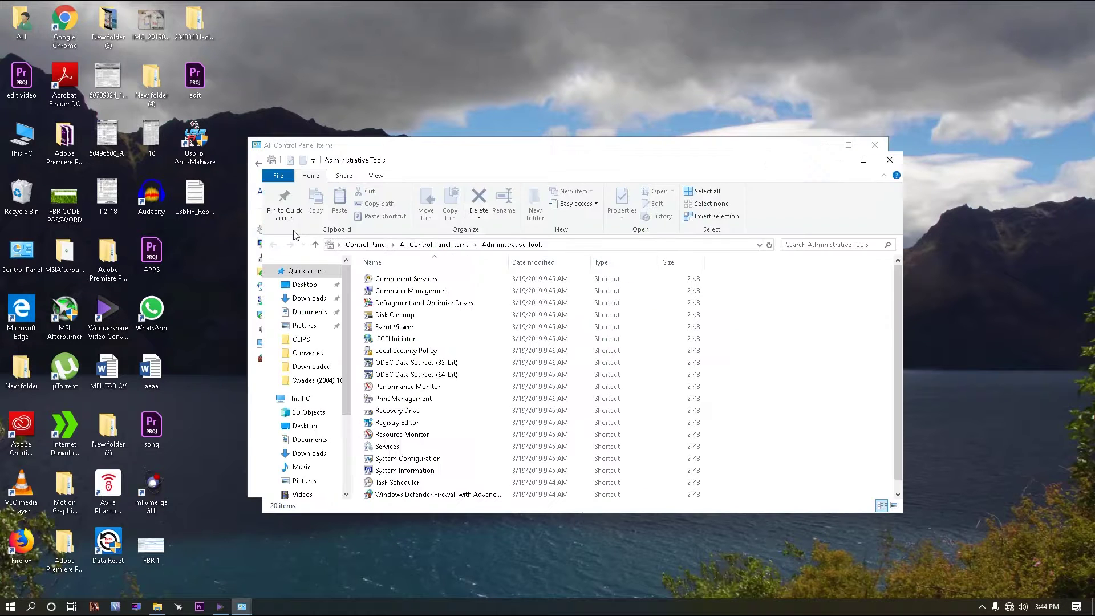
click(863, 161)
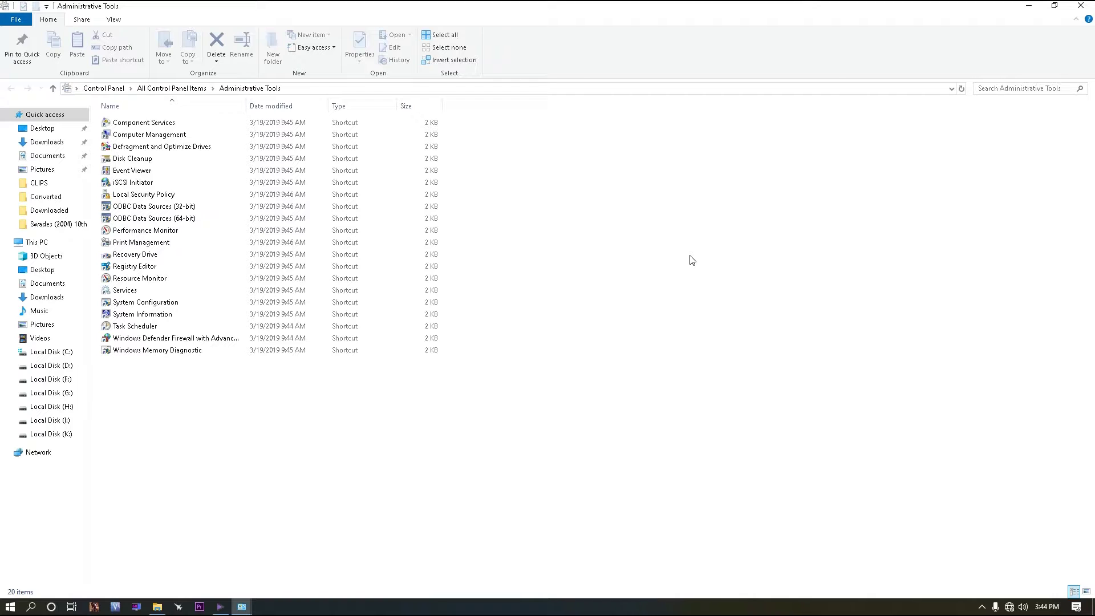
drag(161, 406, 141, 105)
click(600, 311)
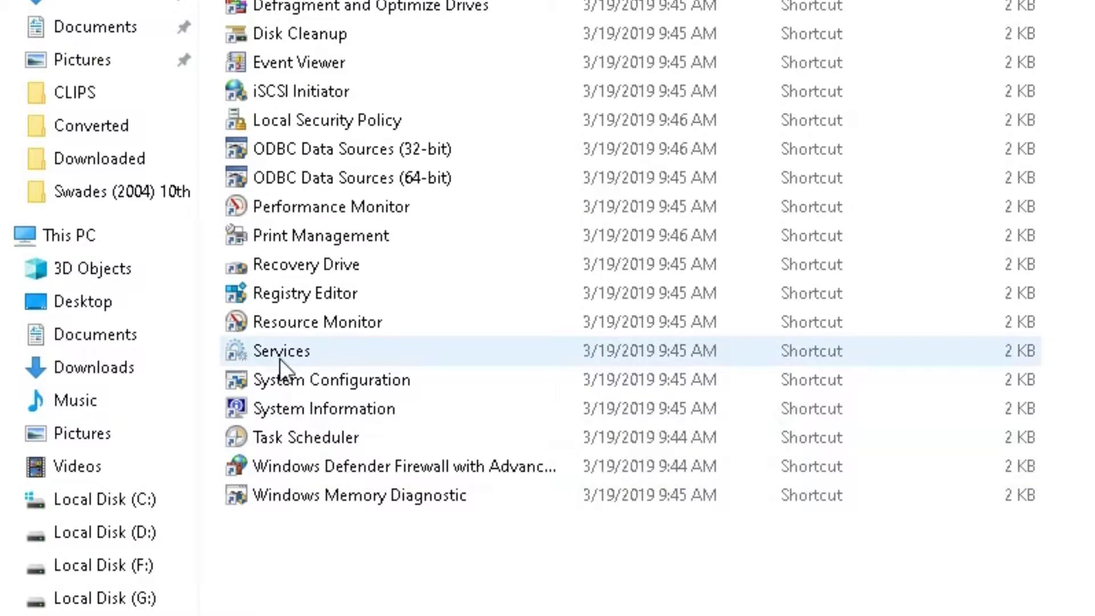
- Open the Services console from Administrative Tools and maximize its window
click(259, 358)
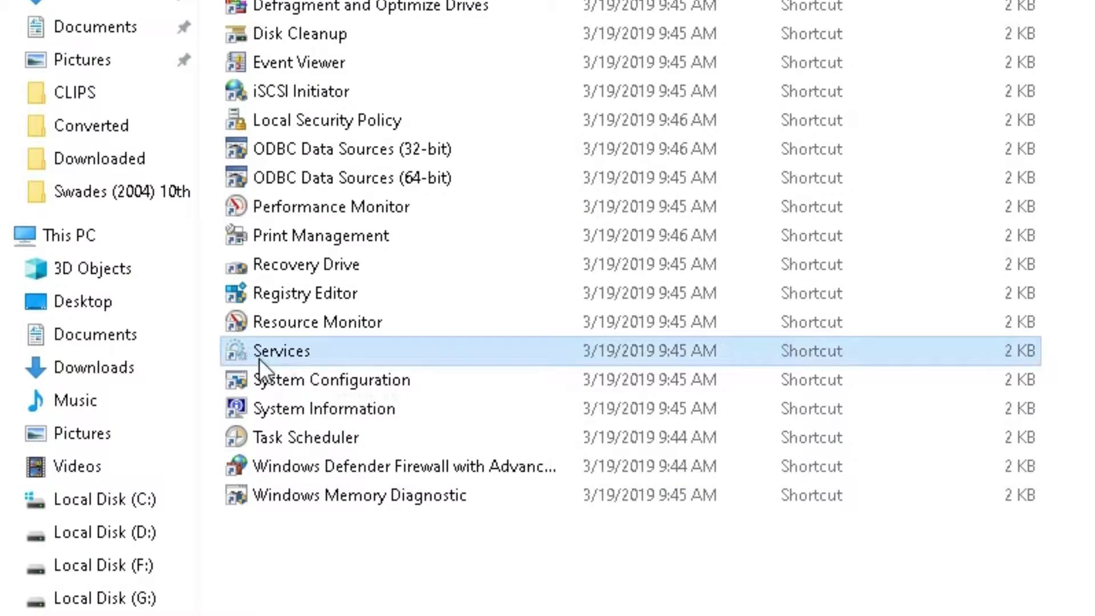
double_click(293, 355)
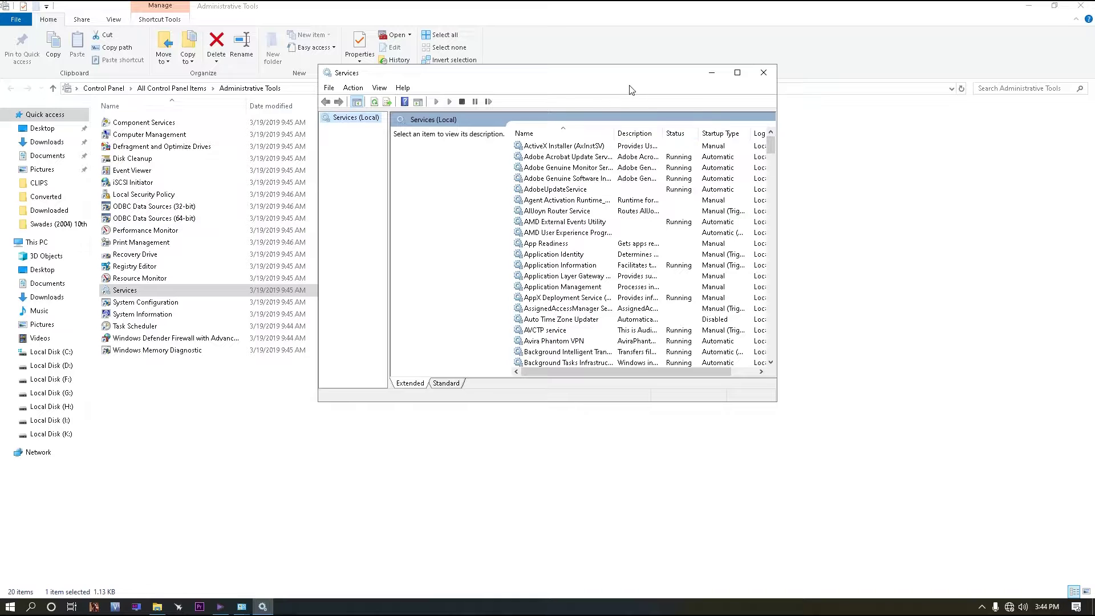
click(738, 73)
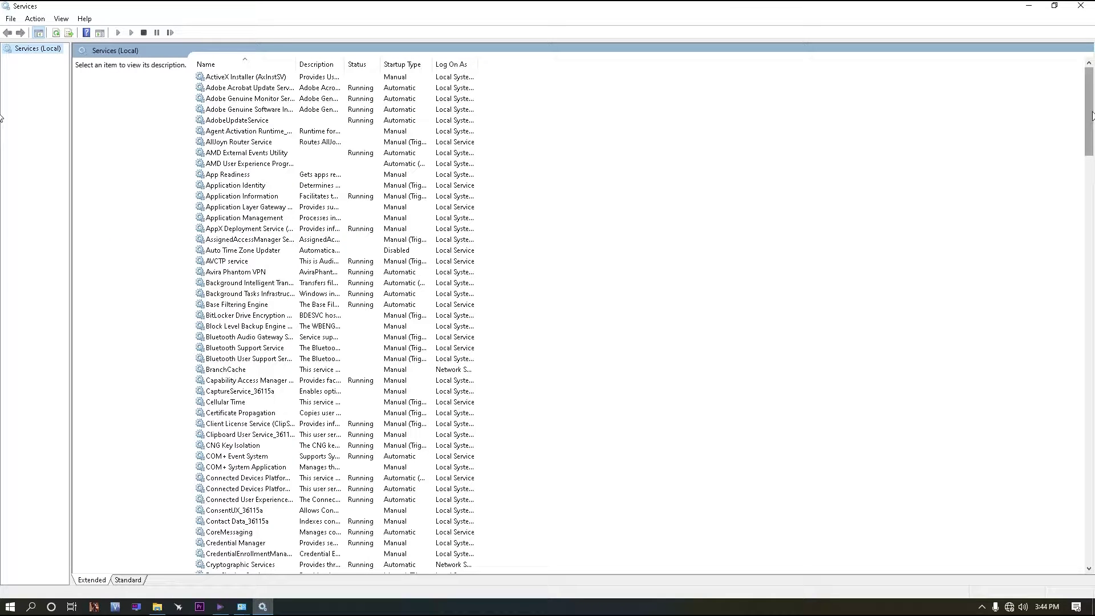
- Find the Windows Update service, open its properties and reposition the properties dialog
drag(1088, 112, 1064, 530)
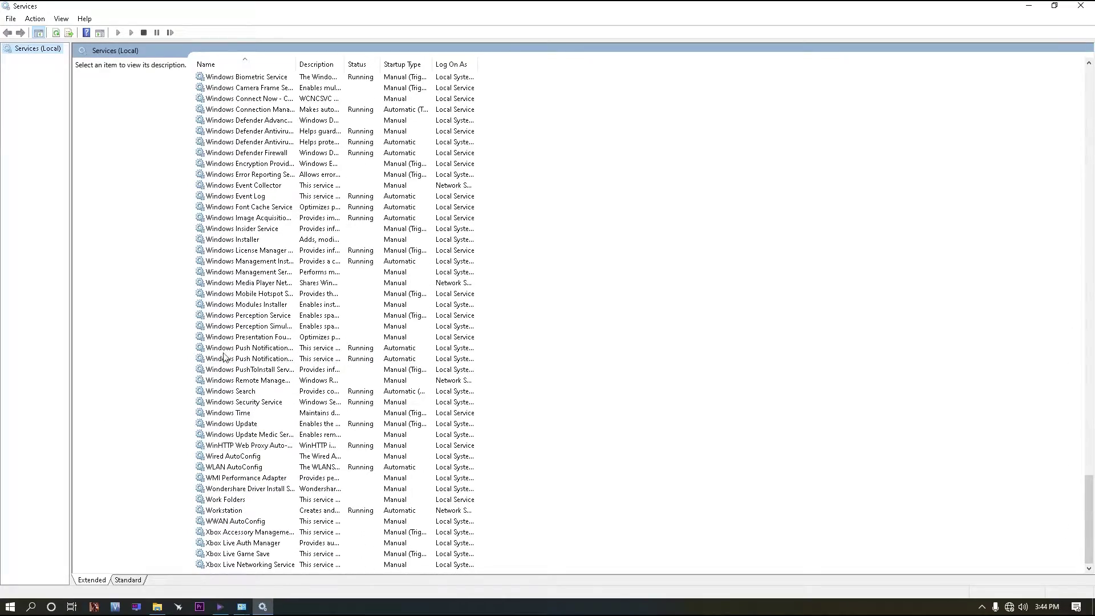
click(231, 425)
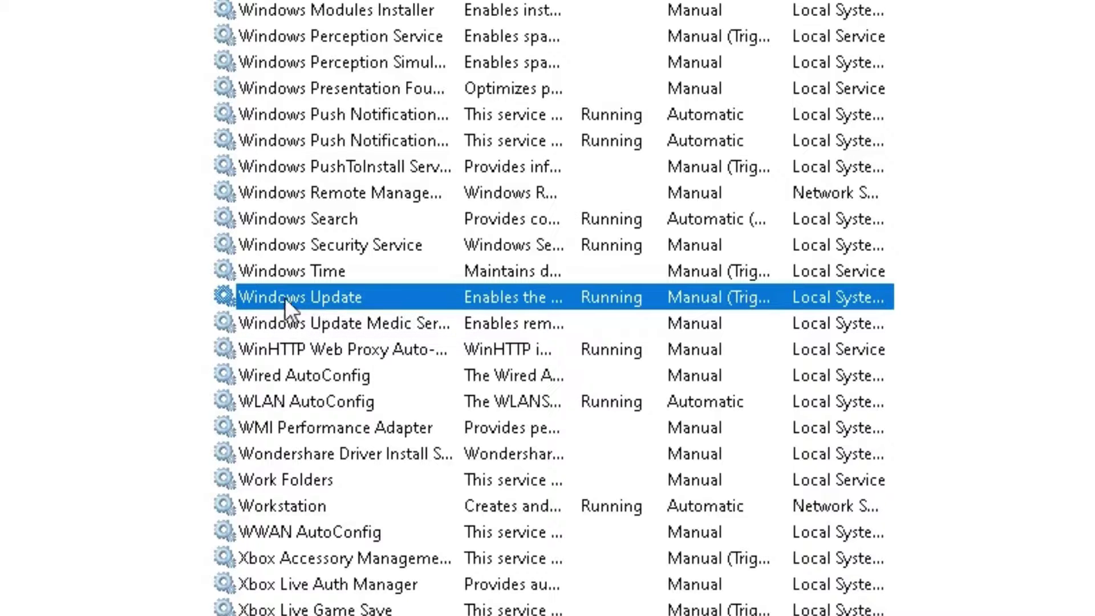
double_click(329, 297)
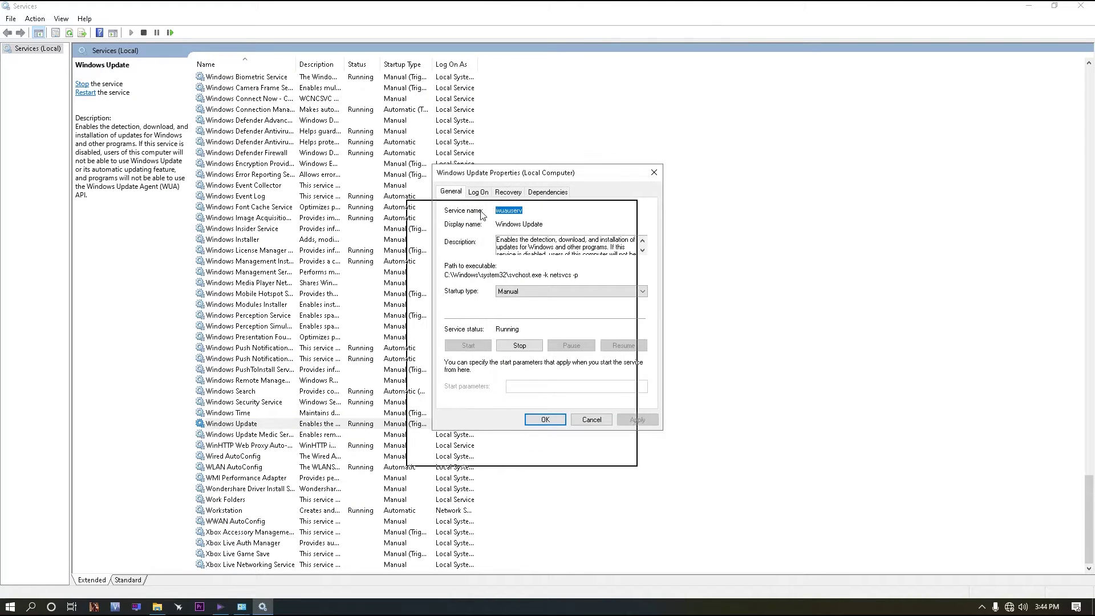
drag(512, 172, 478, 222)
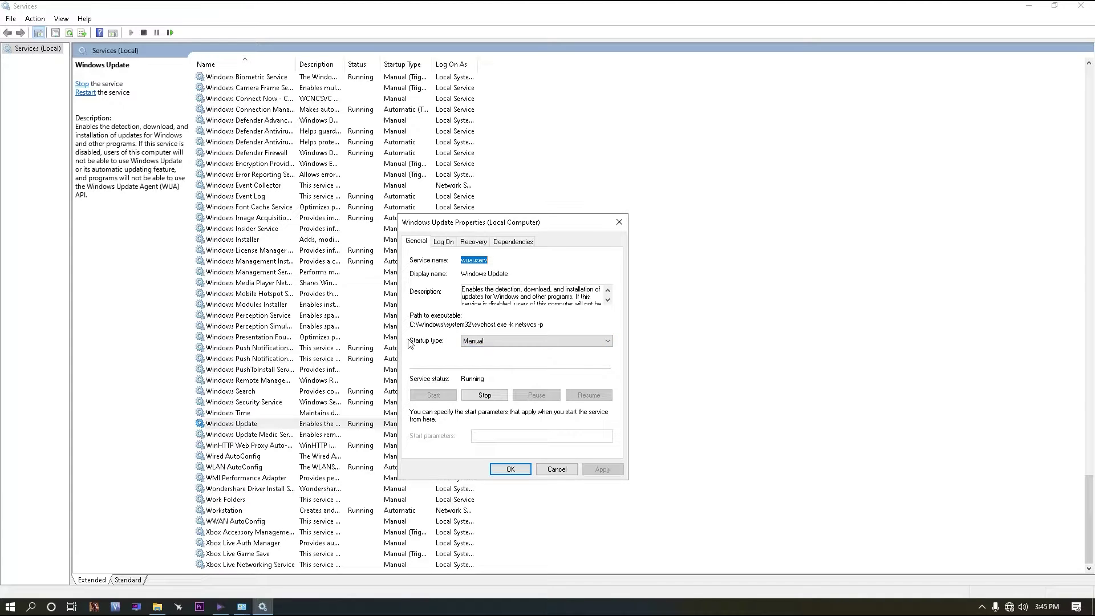
- Examine the available startup type options for the Windows Update service without changing the selection
click(479, 342)
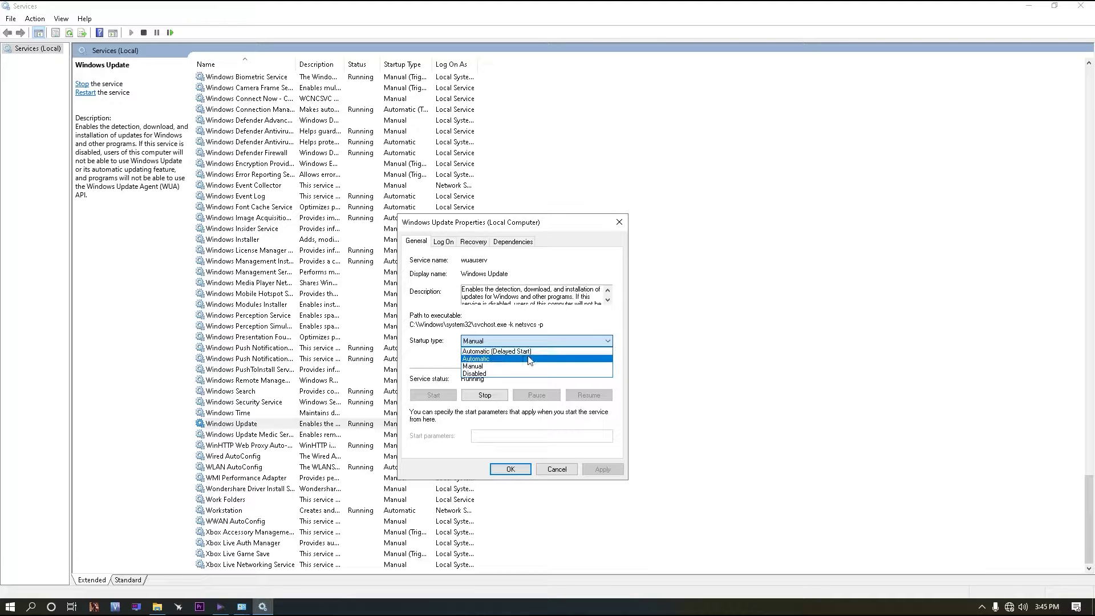
click(505, 323)
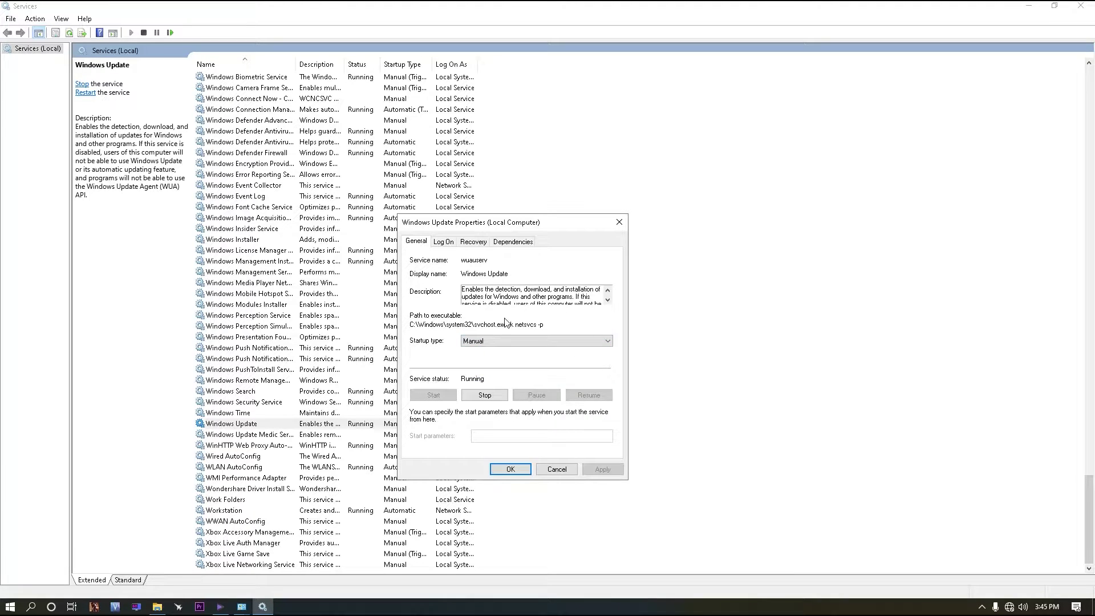
click(489, 342)
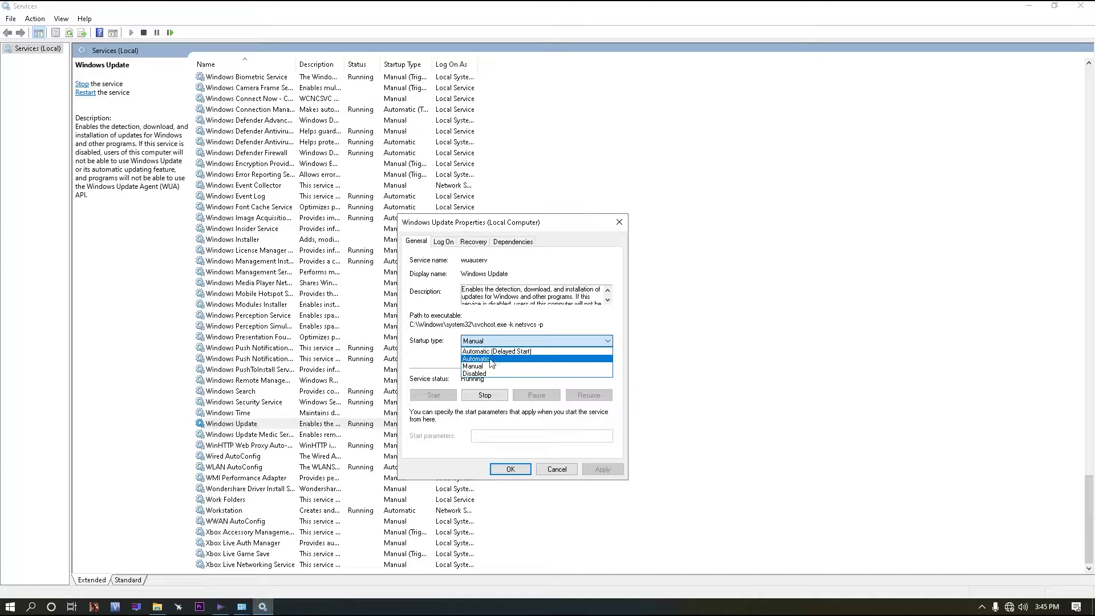
click(490, 318)
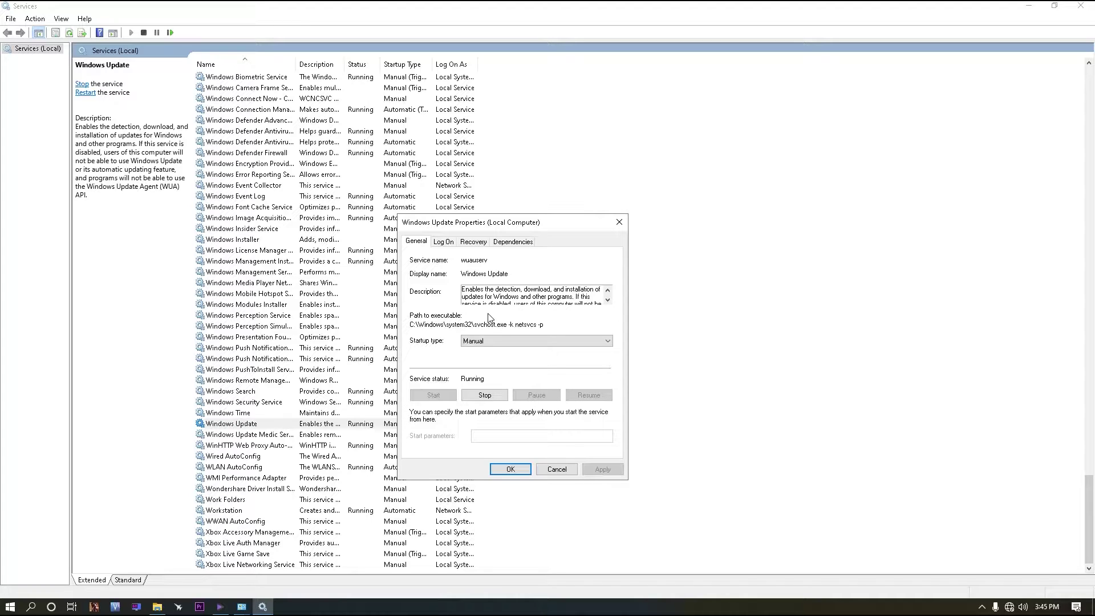
click(499, 342)
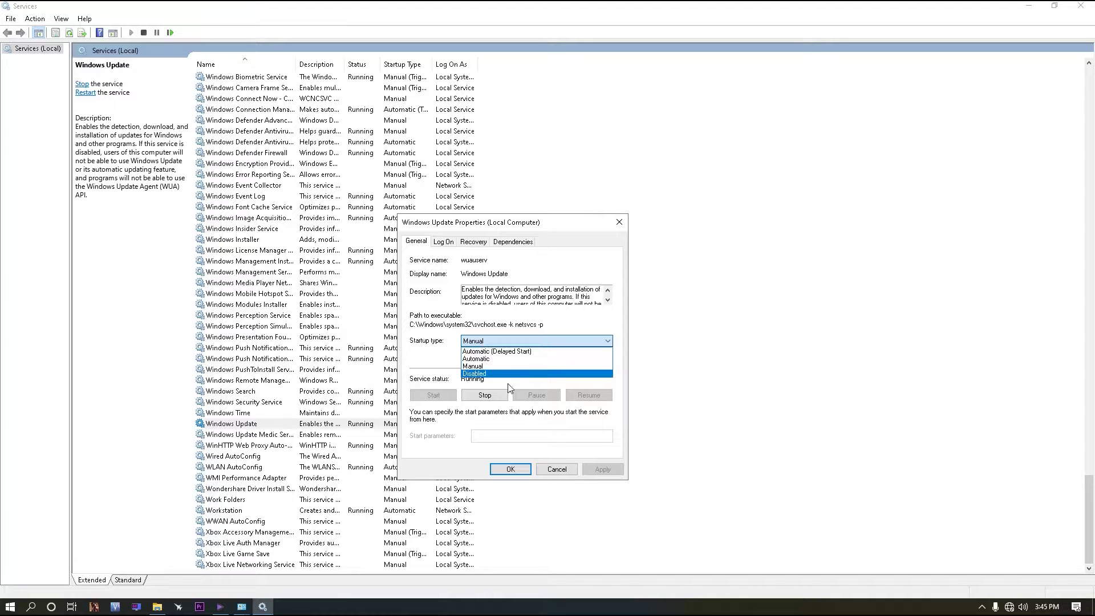
click(498, 319)
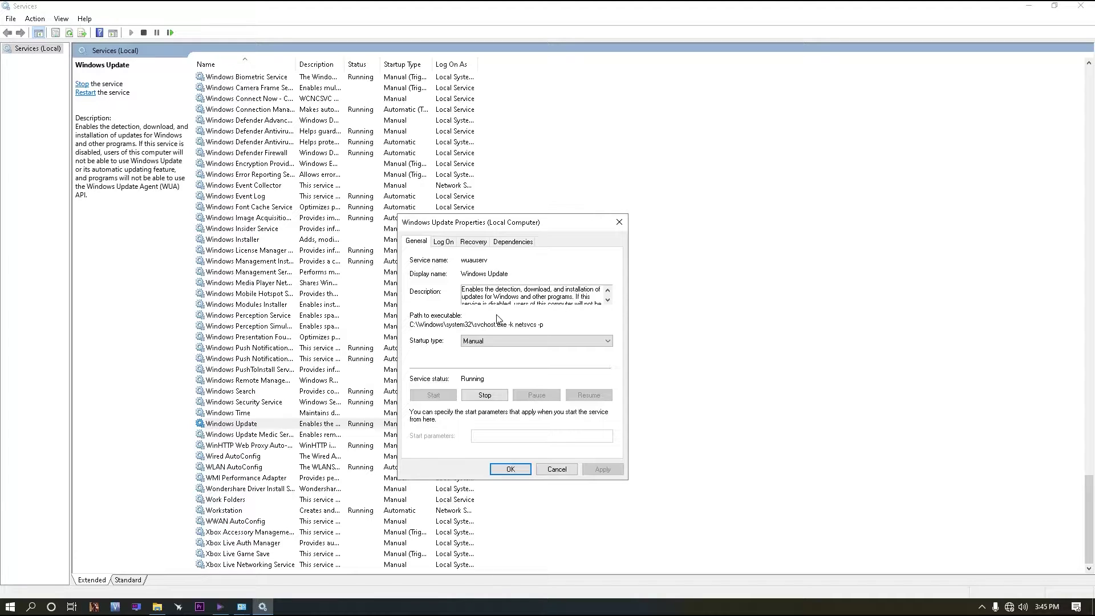
click(492, 343)
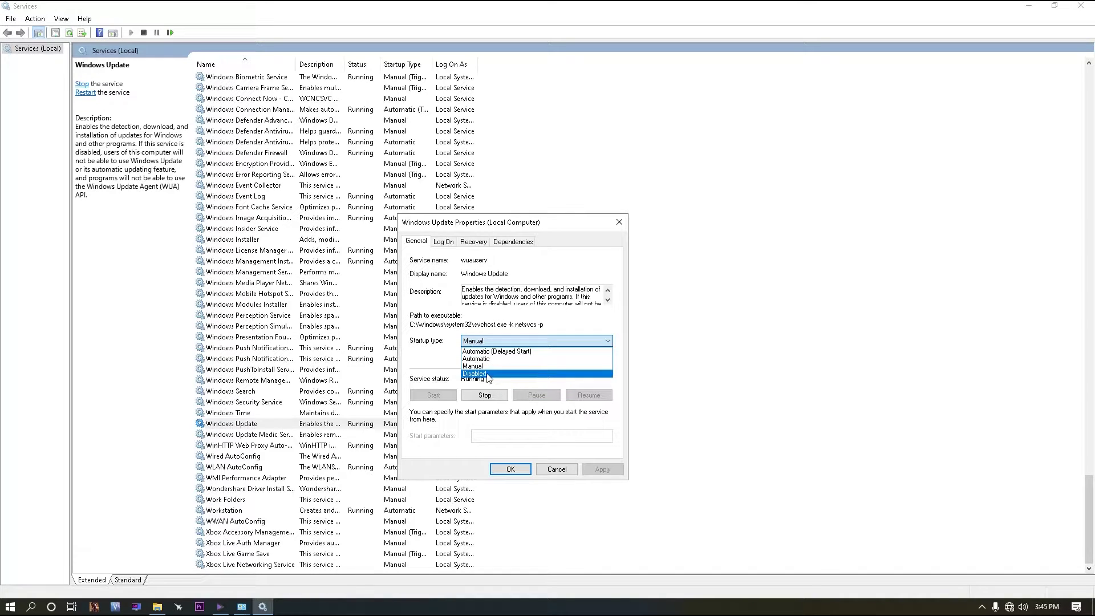
click(466, 317)
click(492, 341)
click(446, 355)
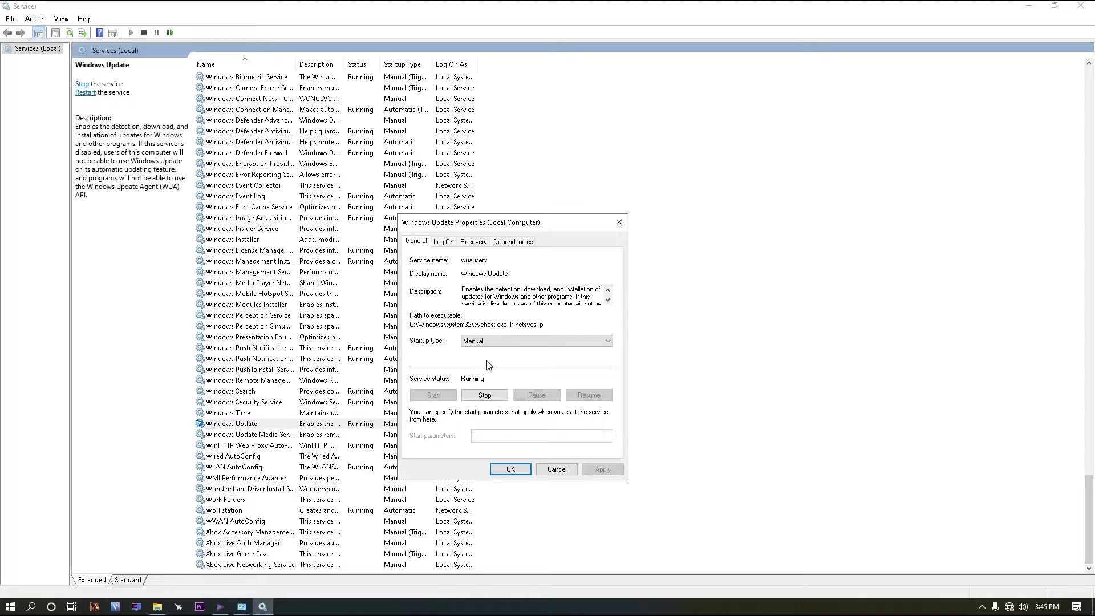
- Set the Windows Update service's startup type to Disabled and stop the service, applying the changes
click(482, 342)
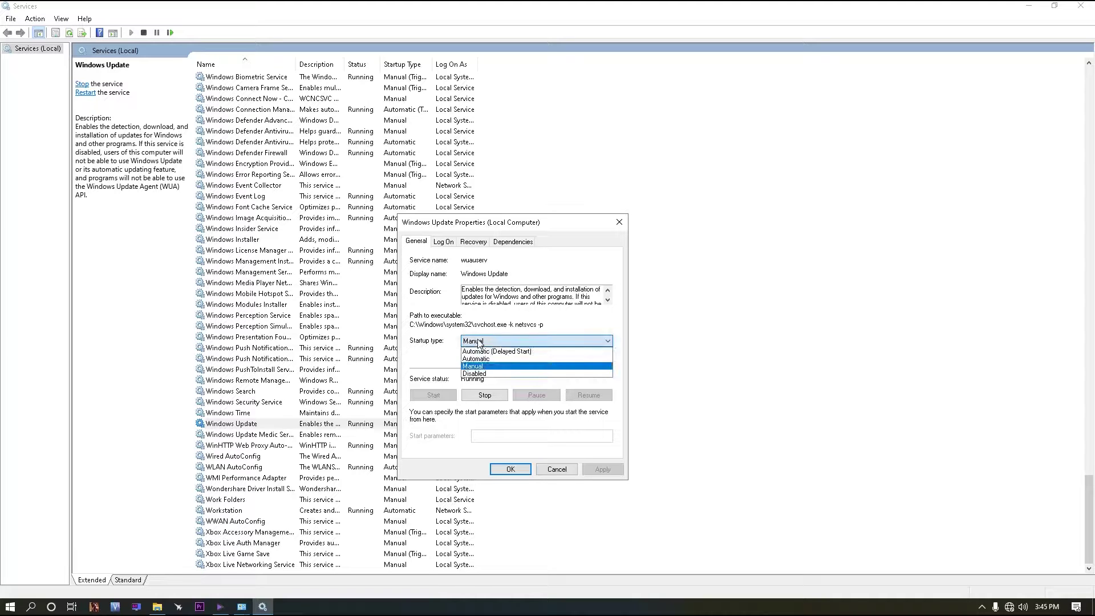
click(489, 374)
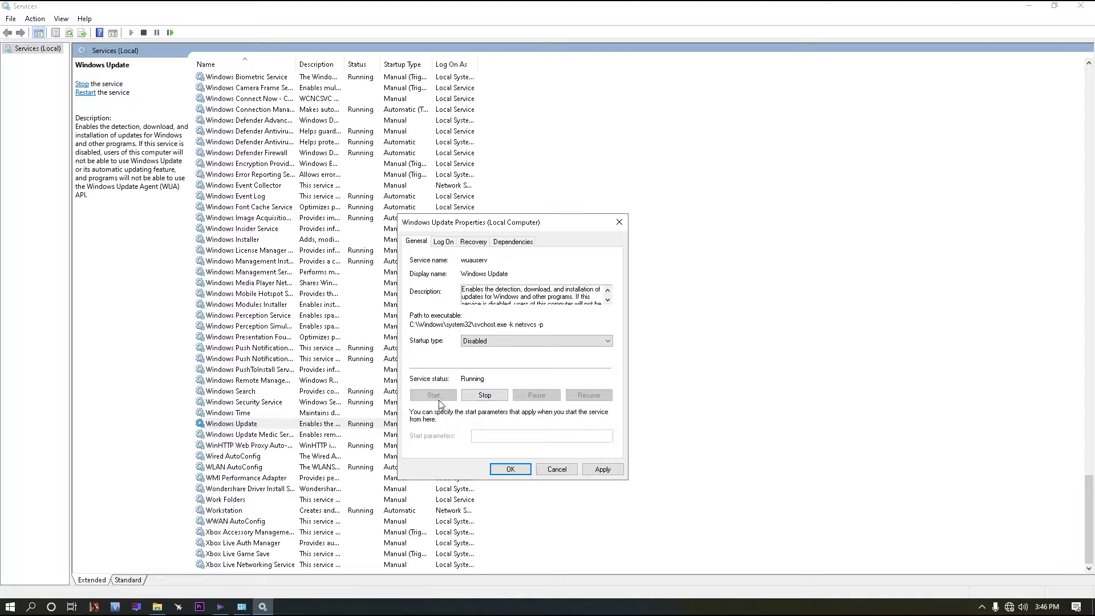
click(485, 396)
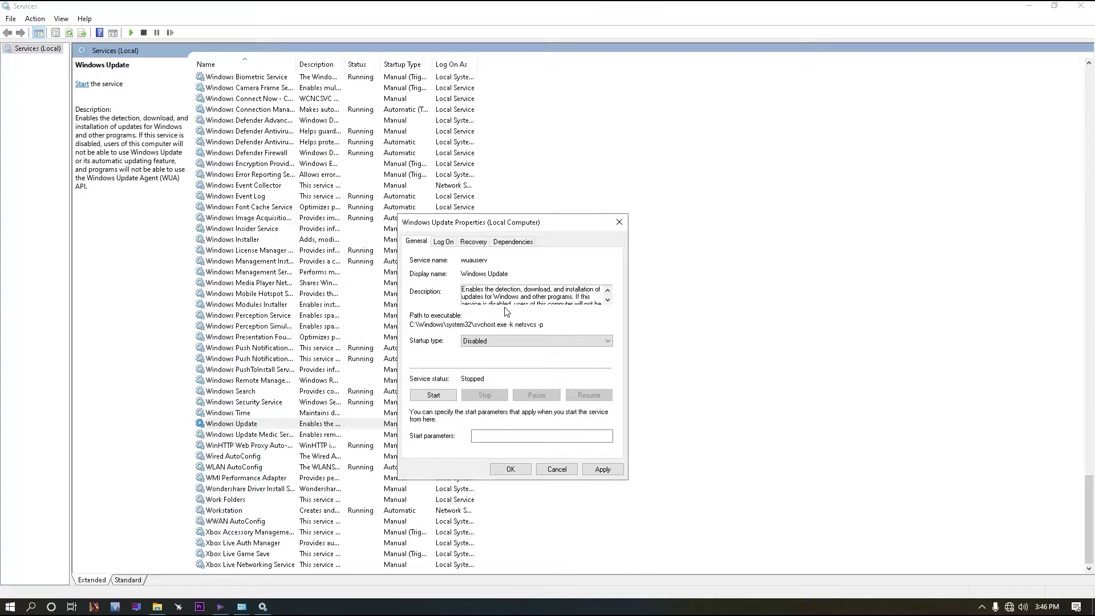
click(600, 468)
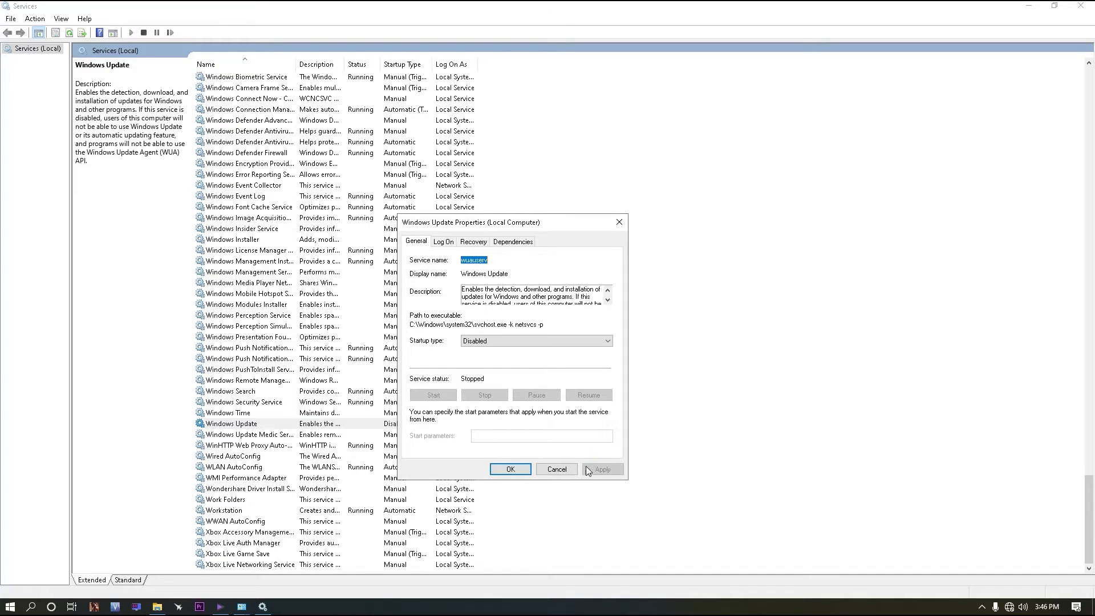
click(513, 469)
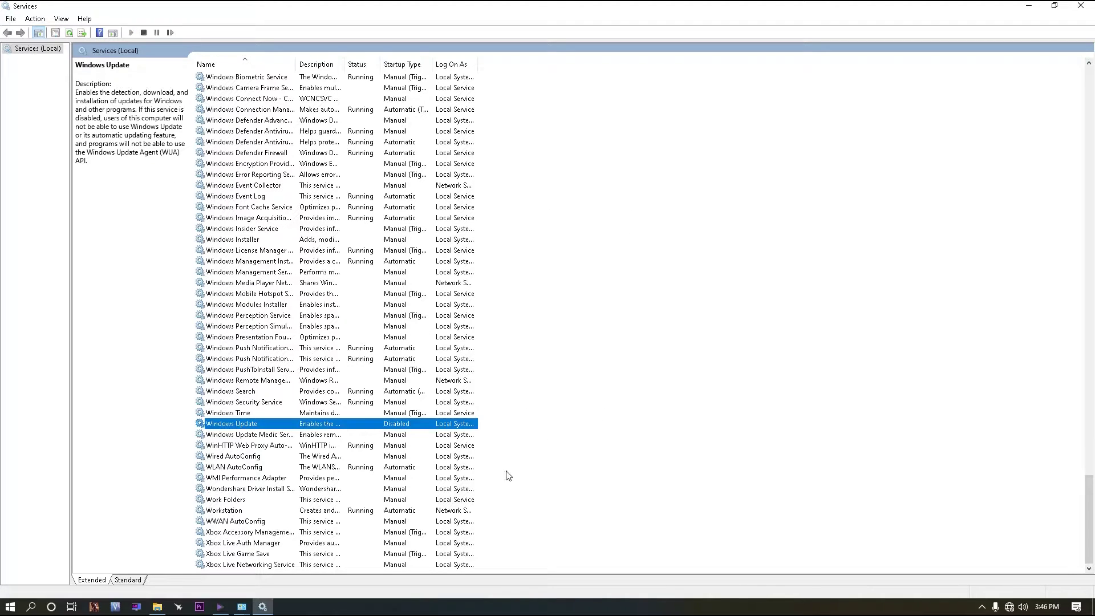
- Close the Services and Administrative Tools windows and minimize Control Panel
click(1082, 5)
click(1087, 6)
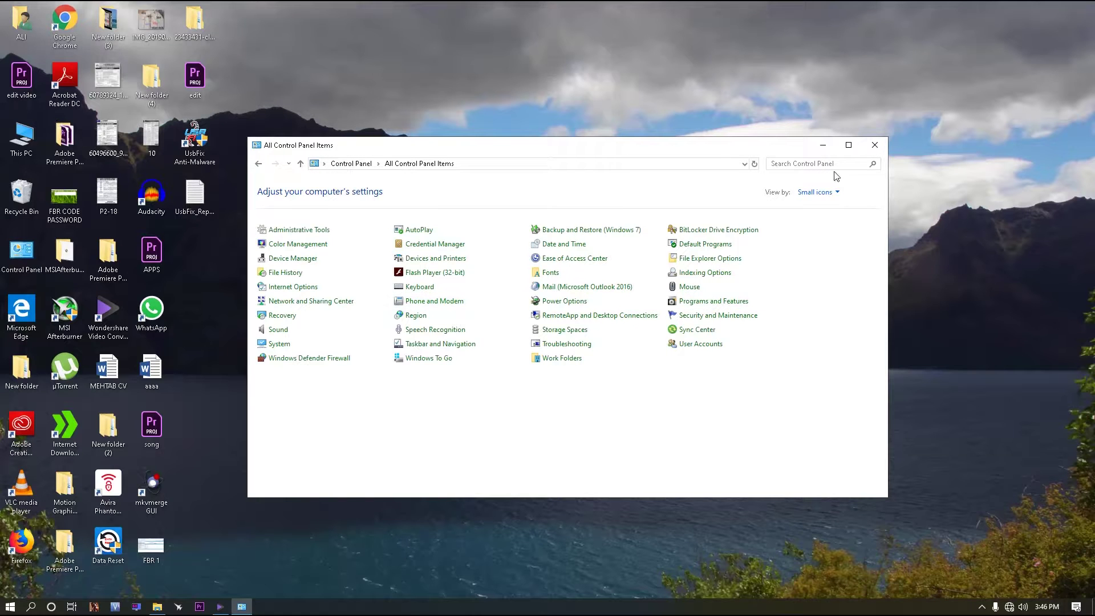
click(822, 148)
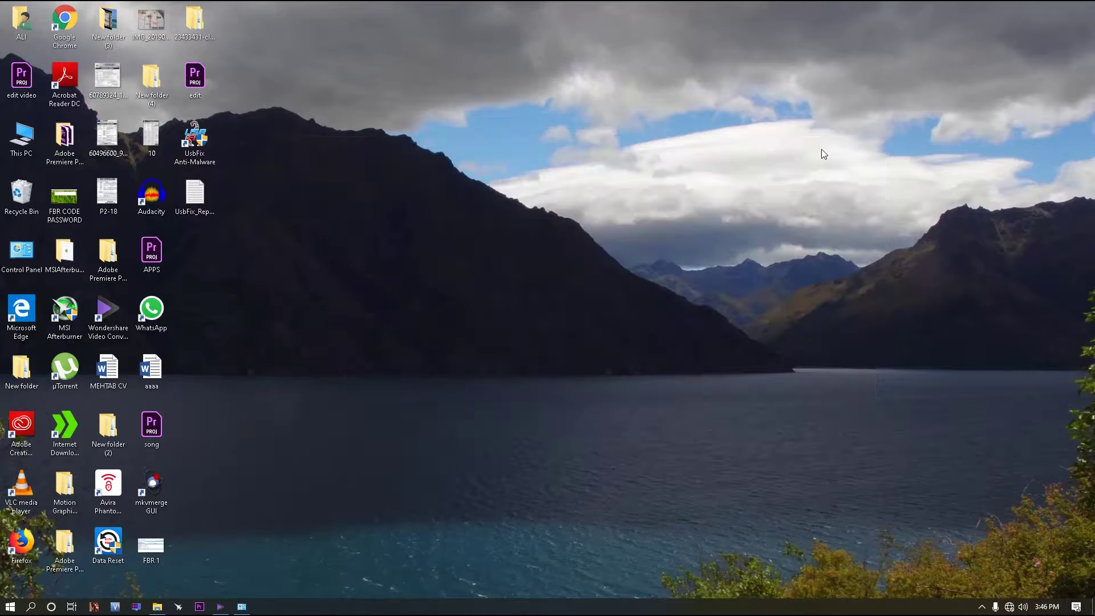
- Search Windows for "windows update" and open the Windows Update settings
click(30, 607)
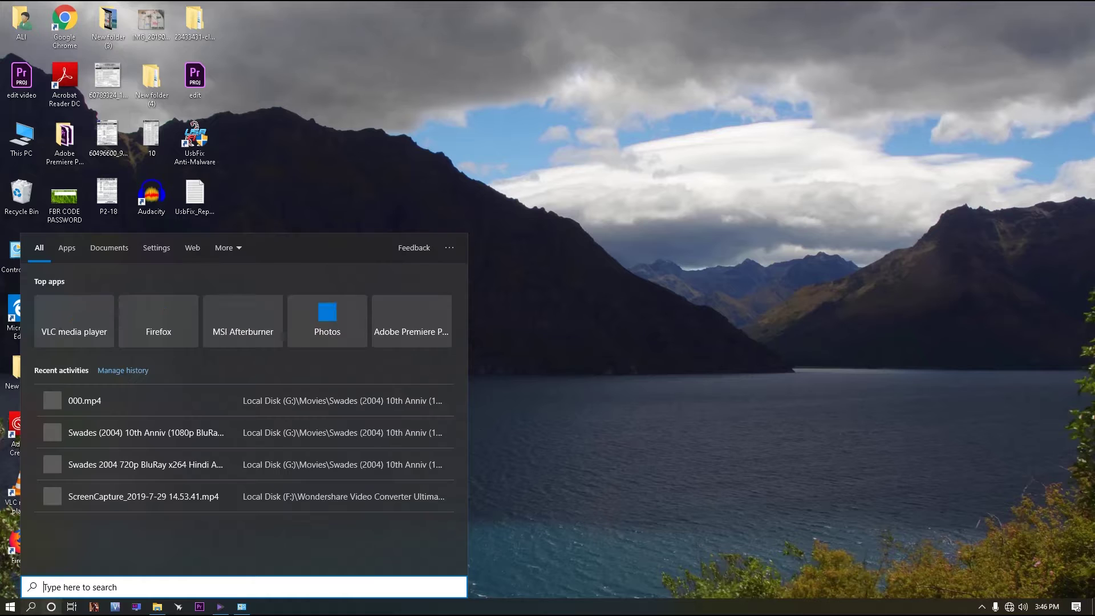
text(windows )
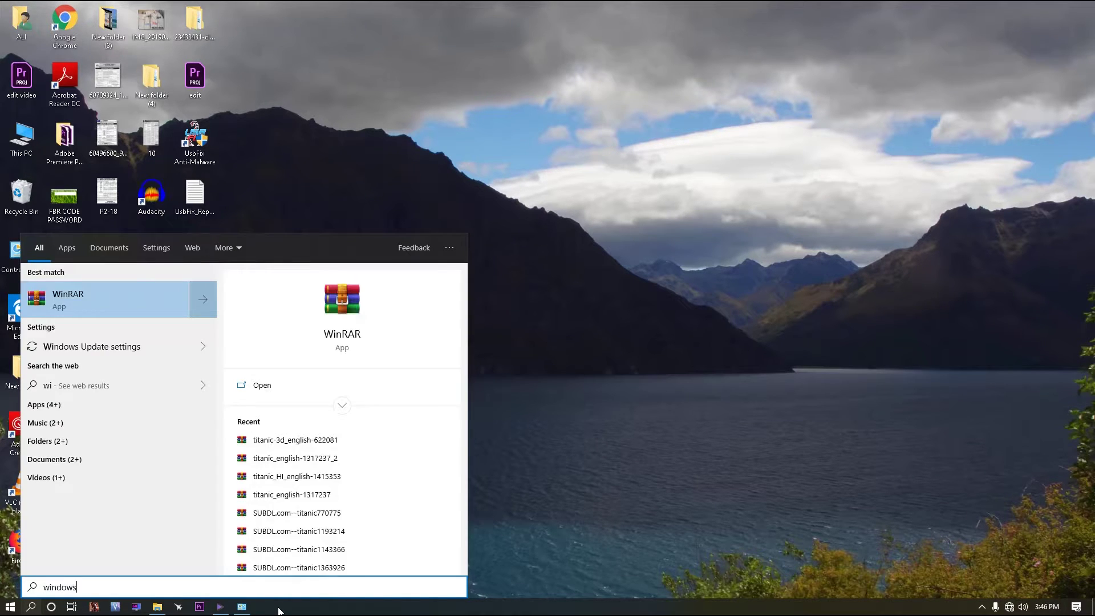
text(update)
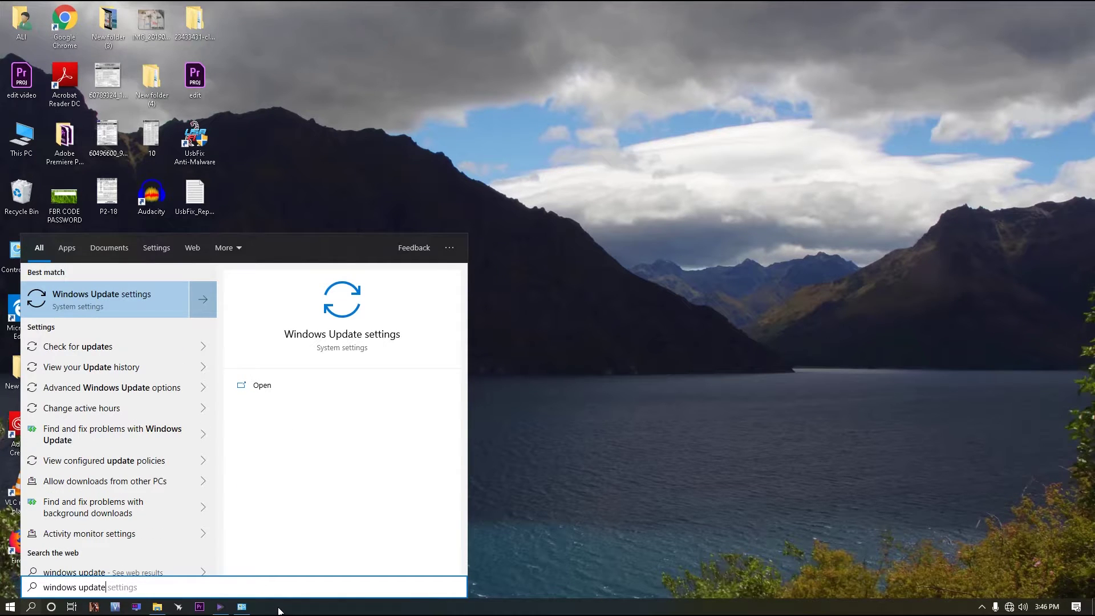
key(Return)
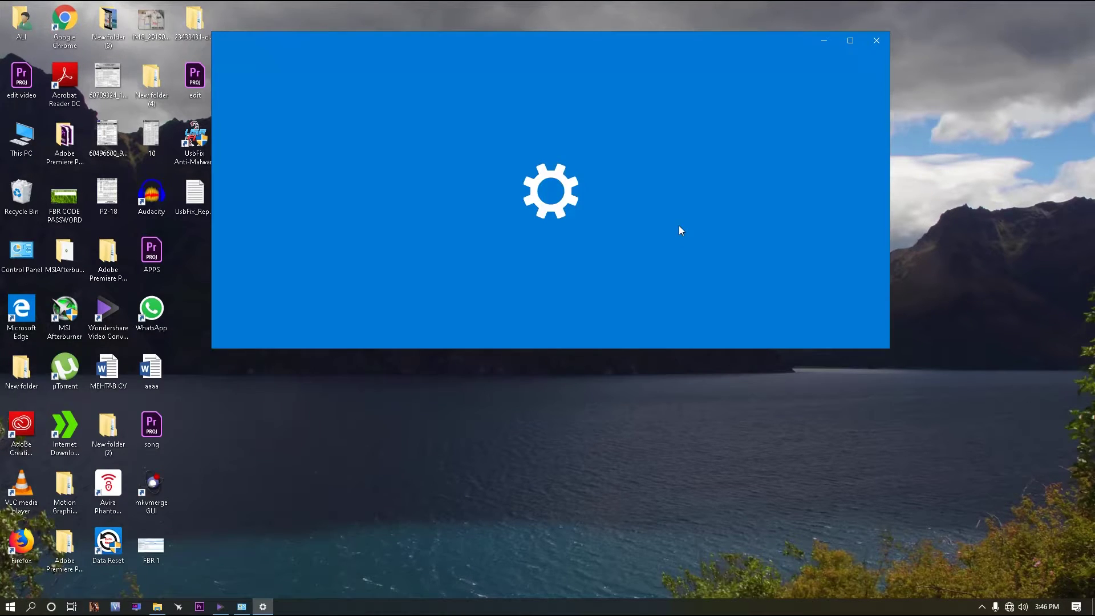
- Turn Wi-Fi on and connect to the Telenor 4G-82AE network
click(1009, 607)
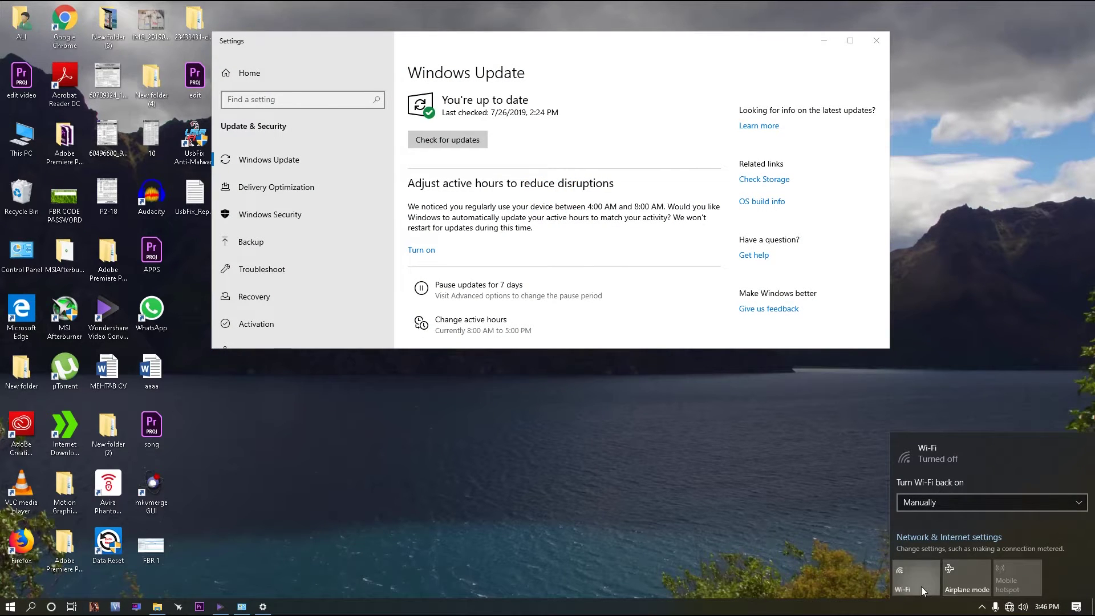
click(922, 586)
click(982, 301)
click(1029, 344)
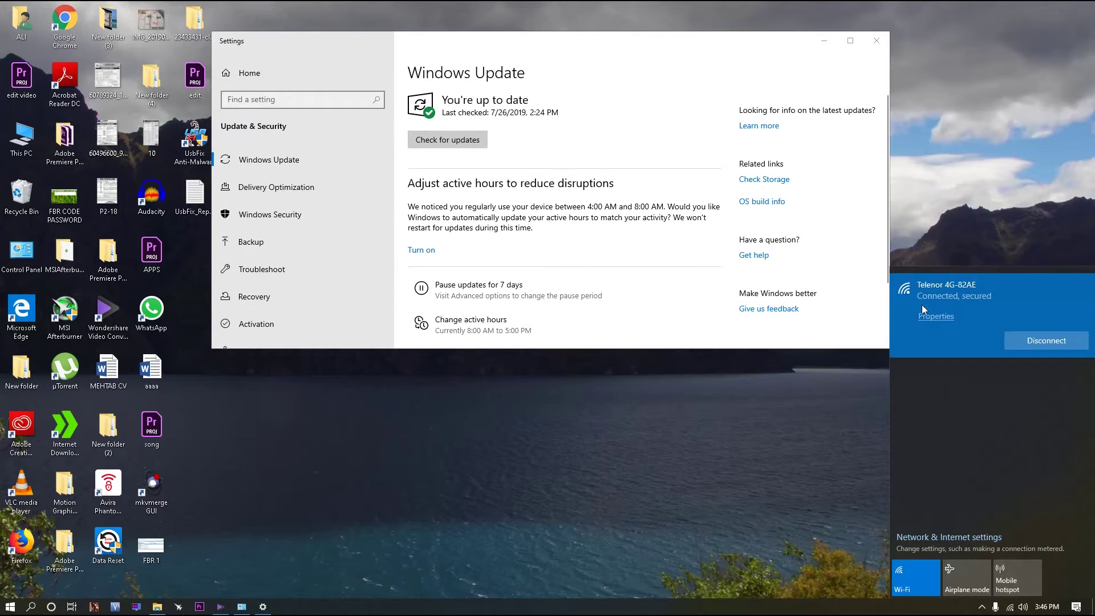
- Run a check for Windows updates, dismissing the Avira Phantom VPN prompt and maximizing the Settings window
click(445, 142)
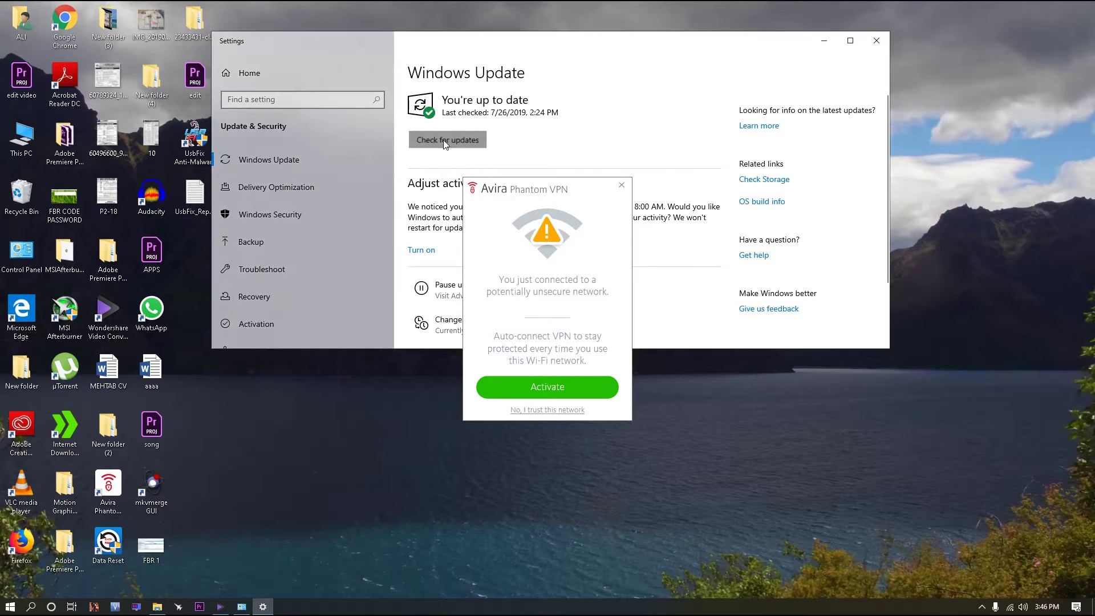
click(443, 140)
click(622, 187)
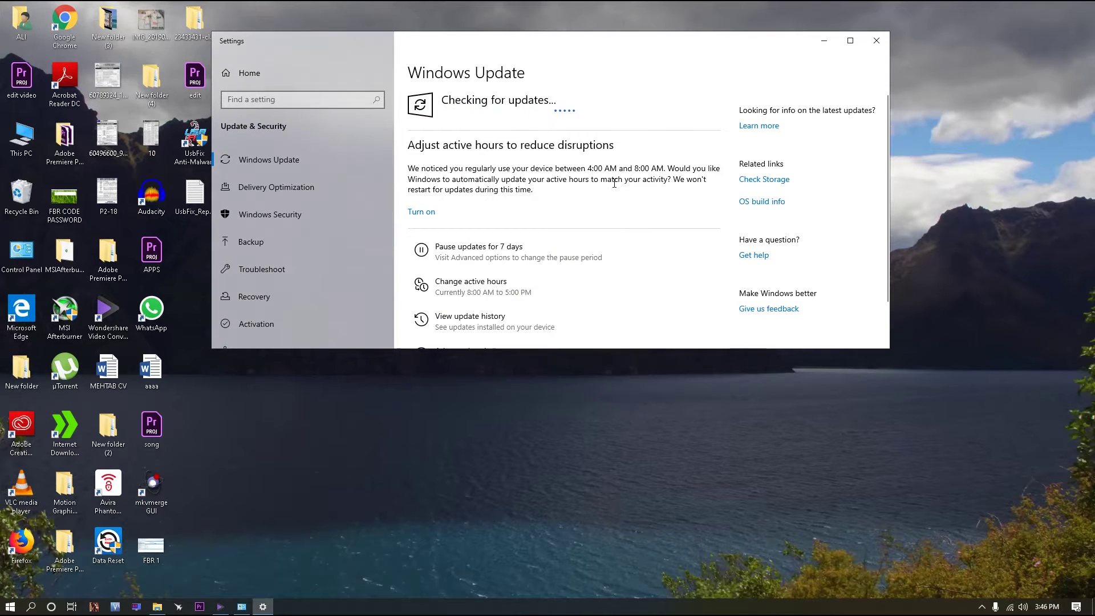
click(849, 42)
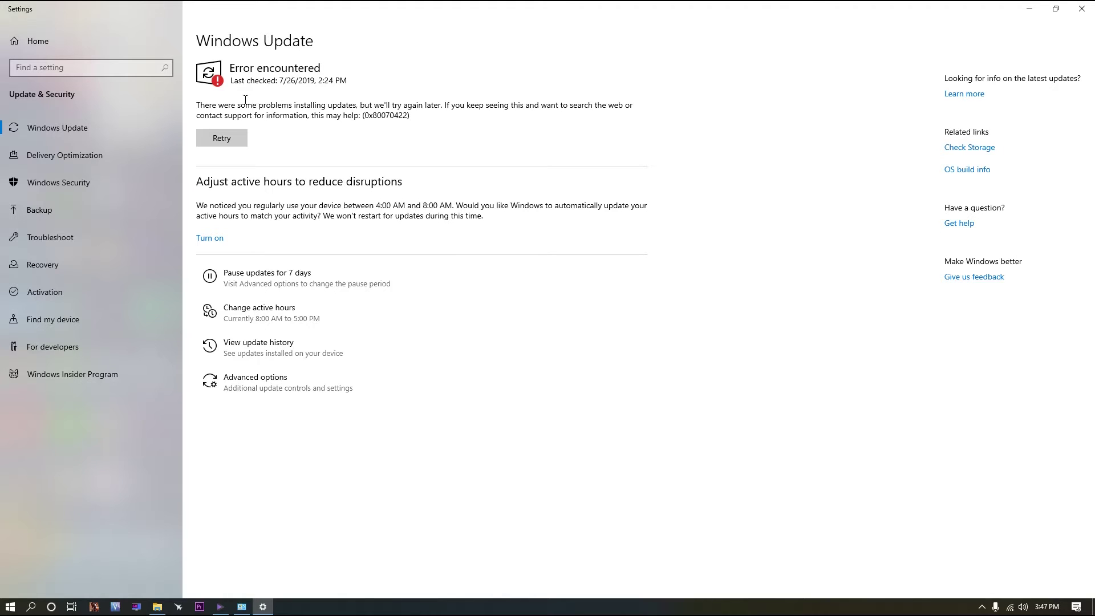
- Retry the failed update check and view the Wi-Fi connection status, closing the Settings window when finished
click(225, 138)
click(1011, 607)
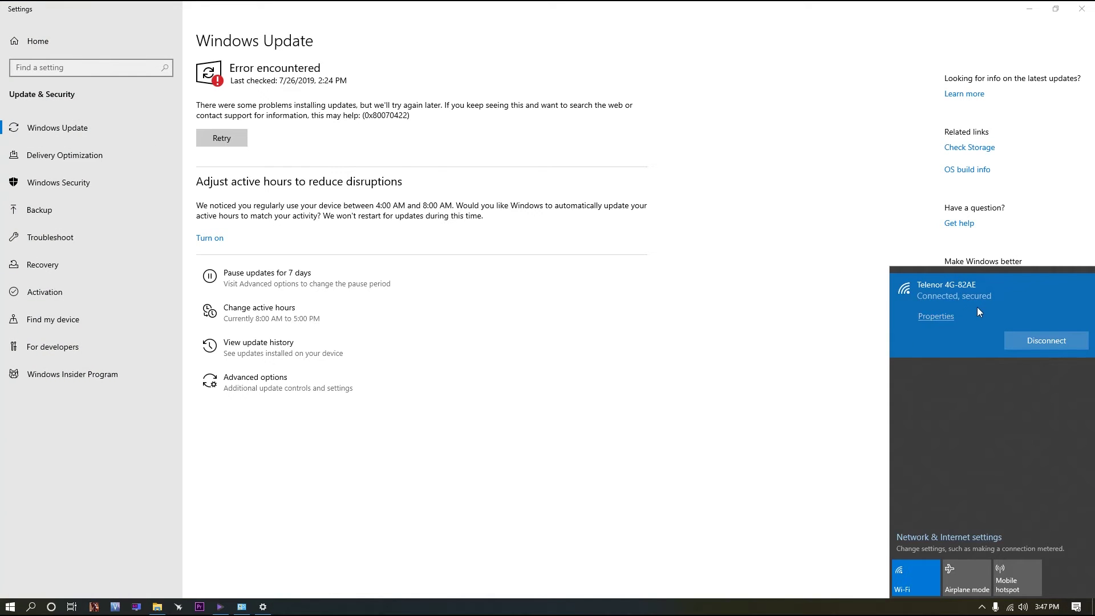
click(702, 439)
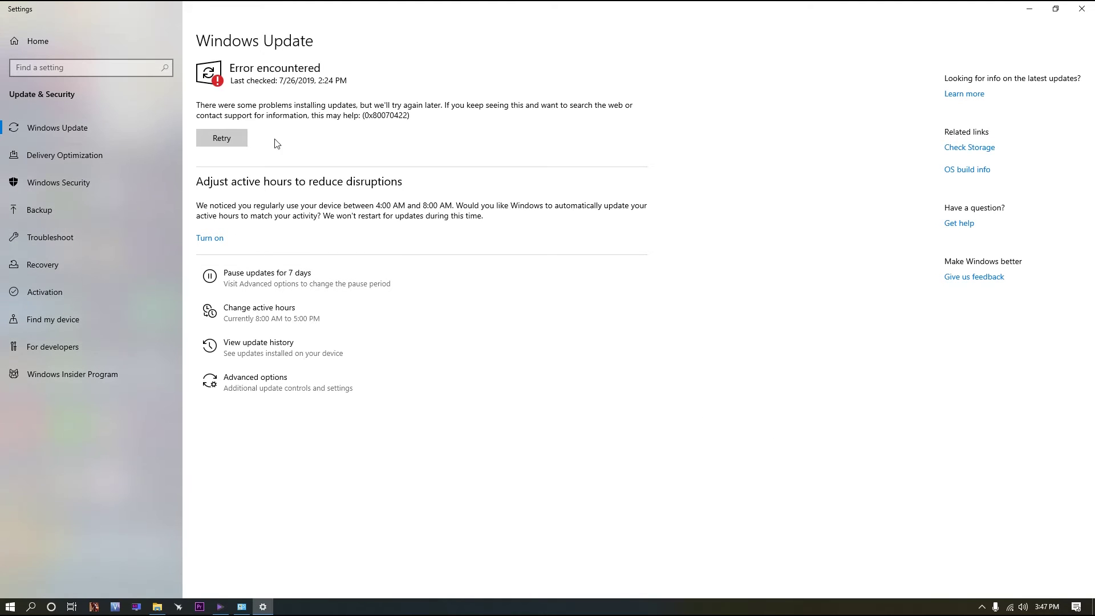
click(1082, 8)
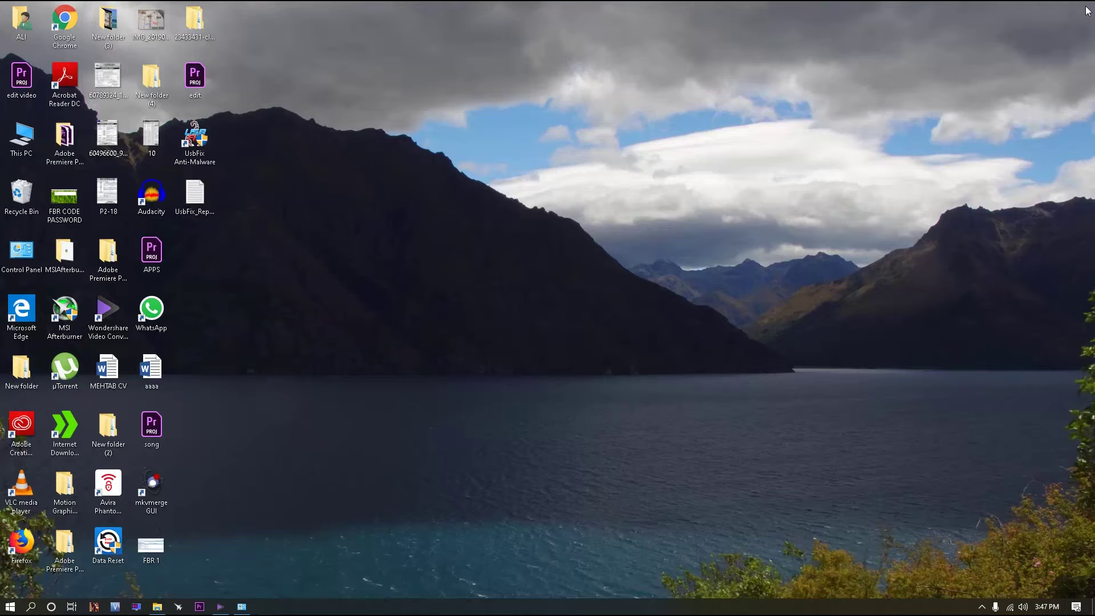
right_click(489, 217)
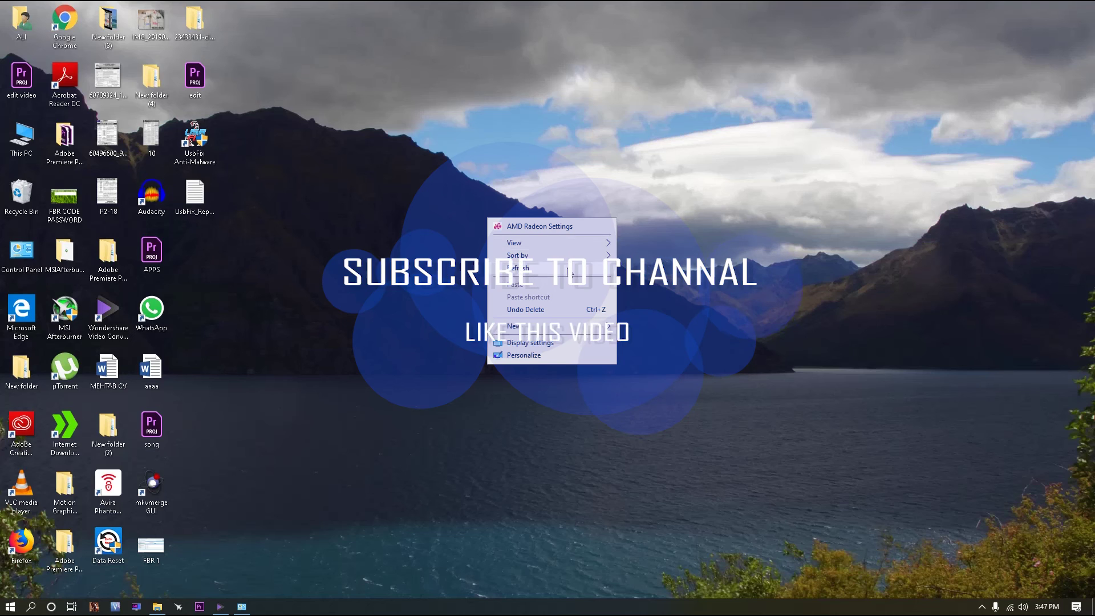
click(531, 265)
right_click(539, 256)
click(580, 304)
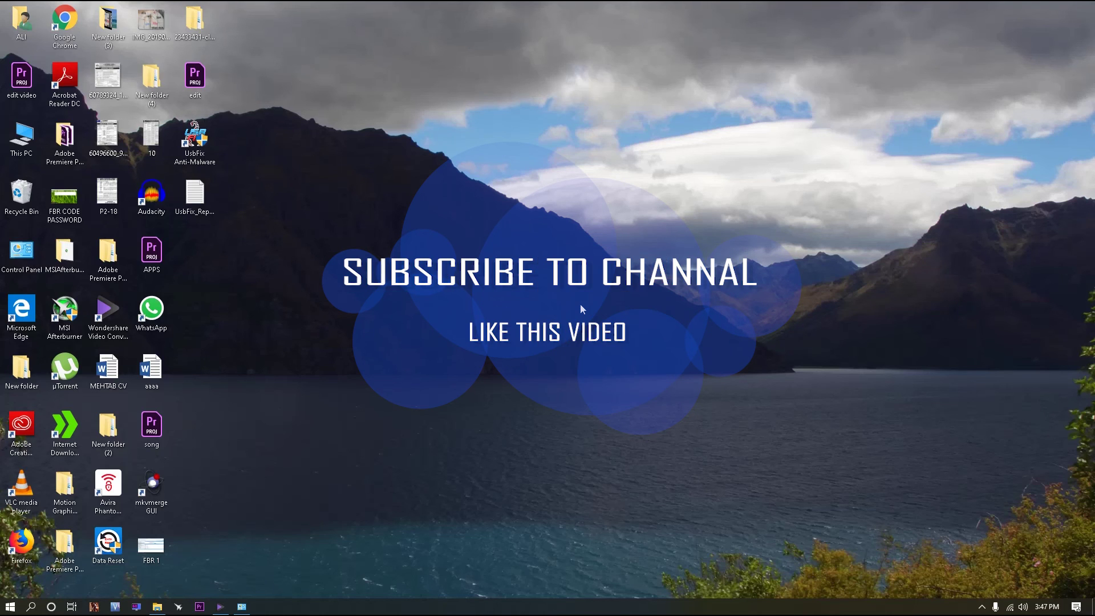